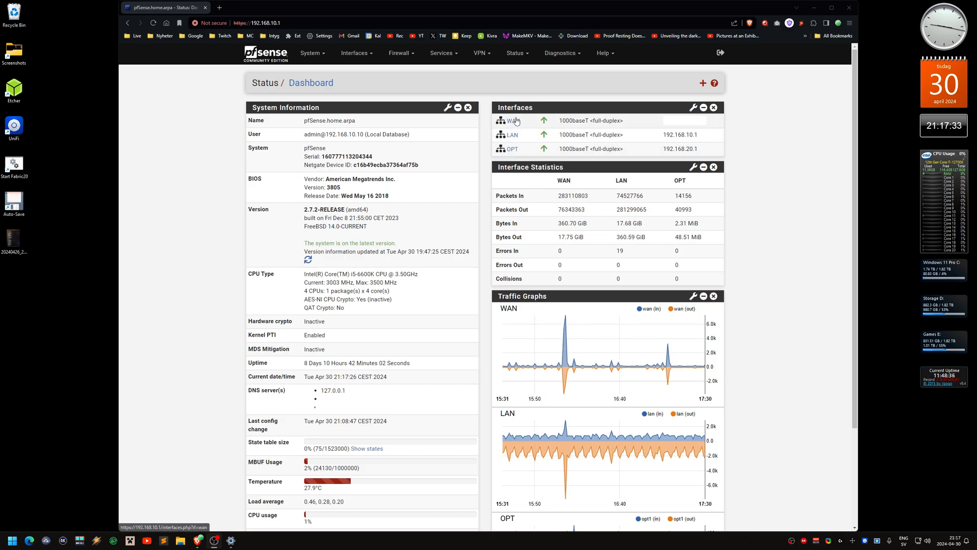
Review the network port assigned to each interface and open the OPT interface's configuration
{"action": "left_click", "coordinate": [355, 53]}
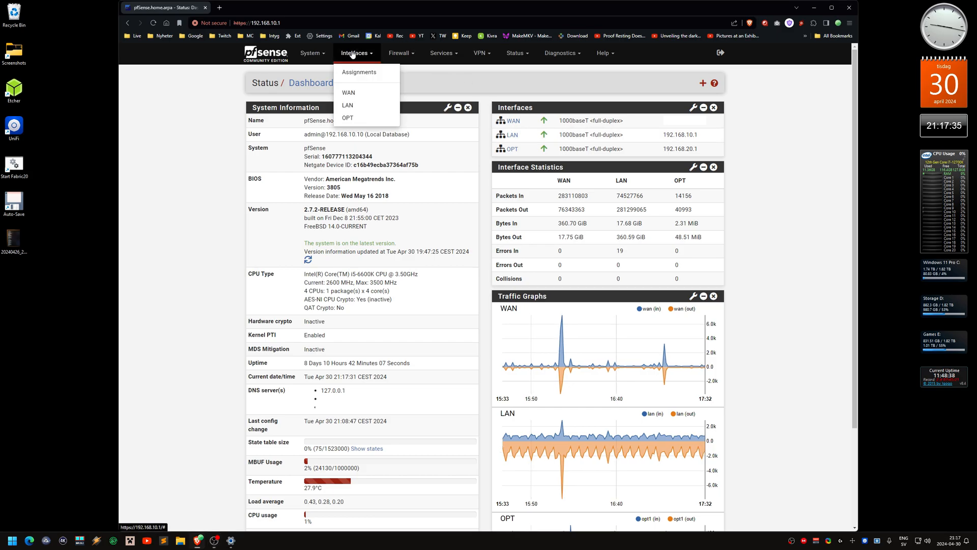
{"action": "left_click", "coordinate": [359, 73]}
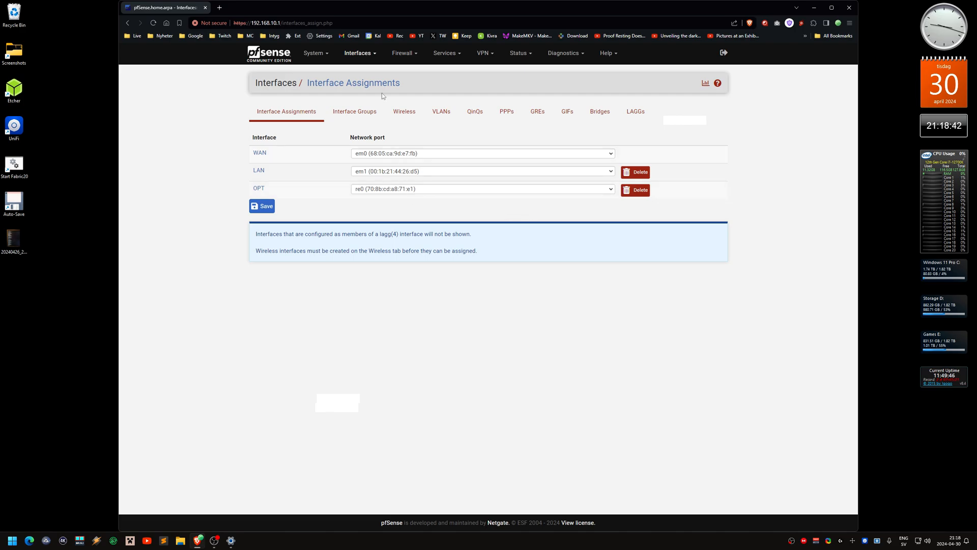
{"action": "left_click", "coordinate": [364, 55]}
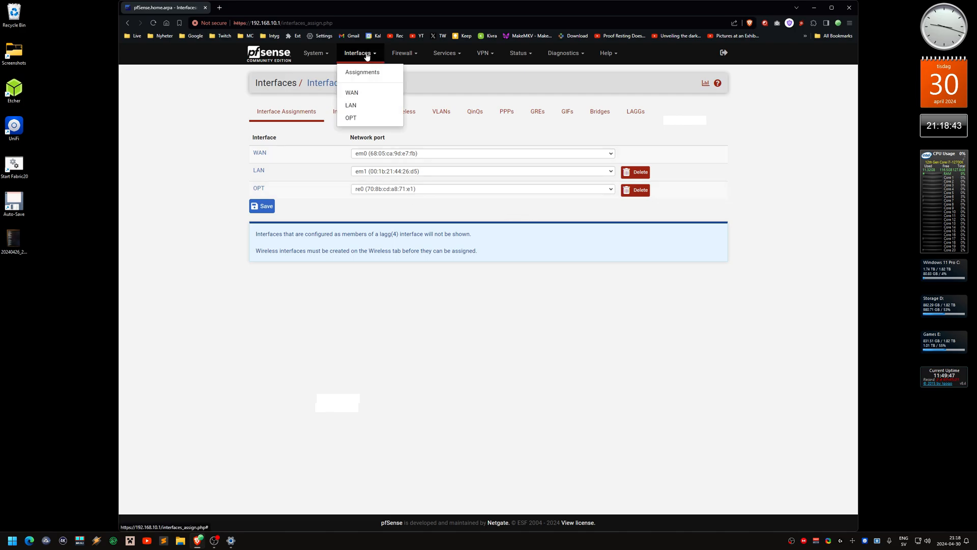
{"action": "left_click", "coordinate": [364, 121]}
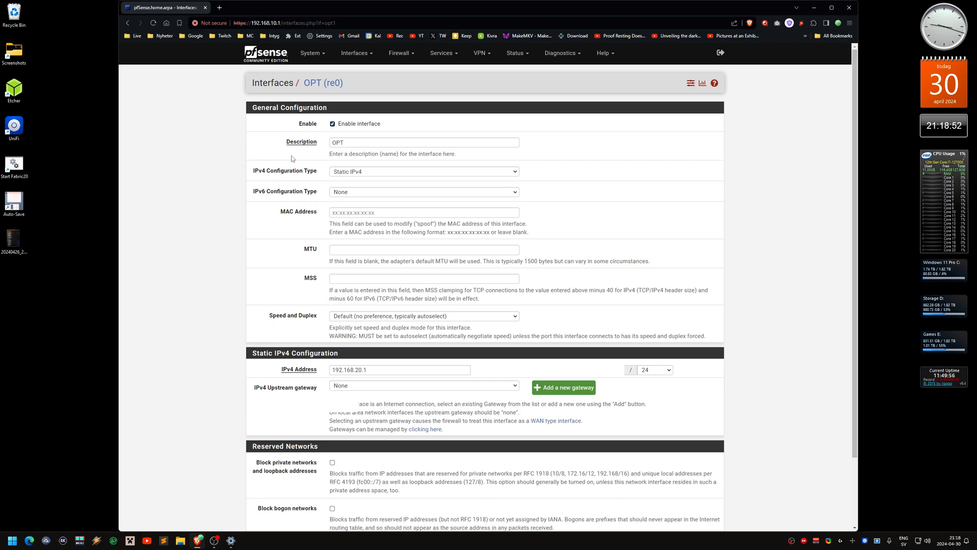
Review the OPT interface's description, static IPv4 address and reserved network options, and save the configuration
{"action": "left_click", "coordinate": [350, 142]}
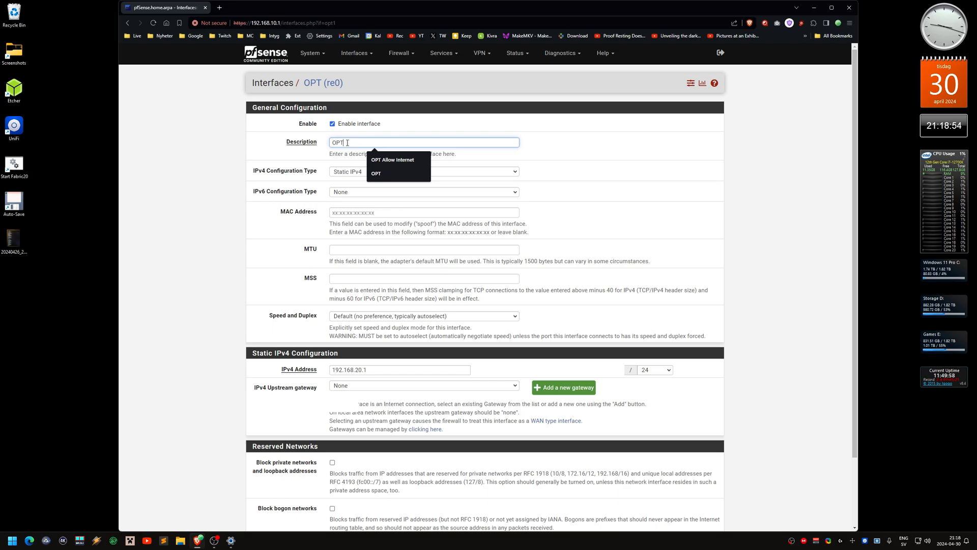
{"action": "left_click", "coordinate": [291, 158]}
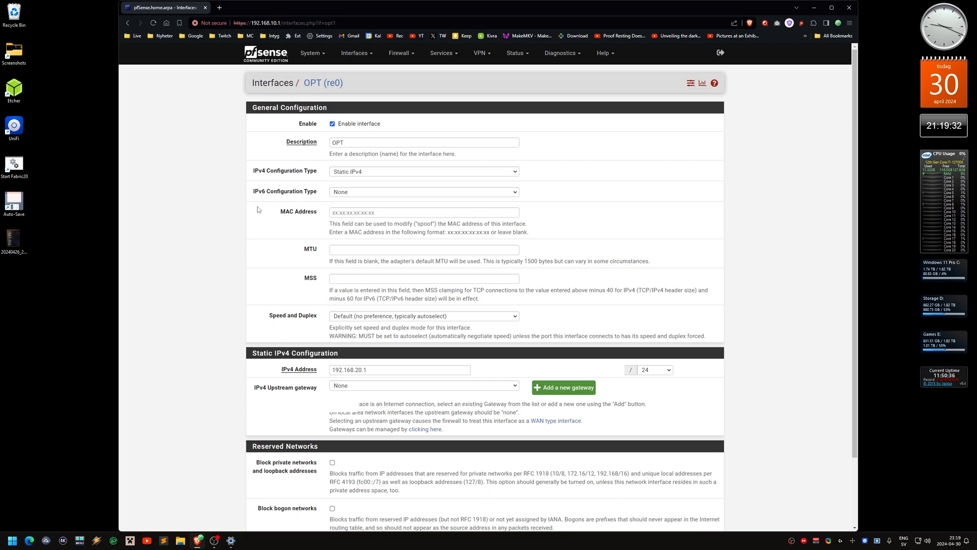
{"action": "scroll", "coordinate": [258, 209], "scroll_direction": "down", "scroll_amount": 2}
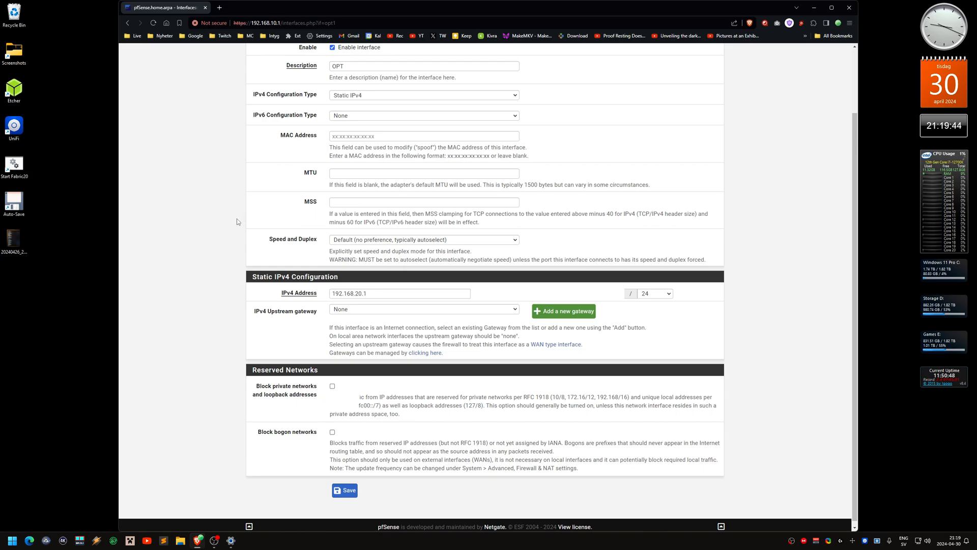
{"action": "scroll", "coordinate": [237, 218], "scroll_direction": "down", "scroll_amount": 1}
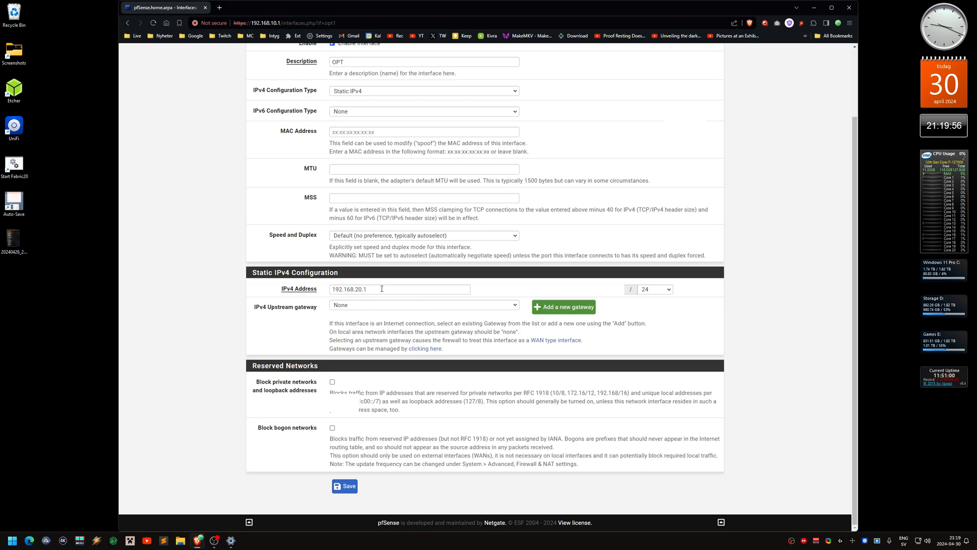
{"action": "double_click", "coordinate": [358, 289]}
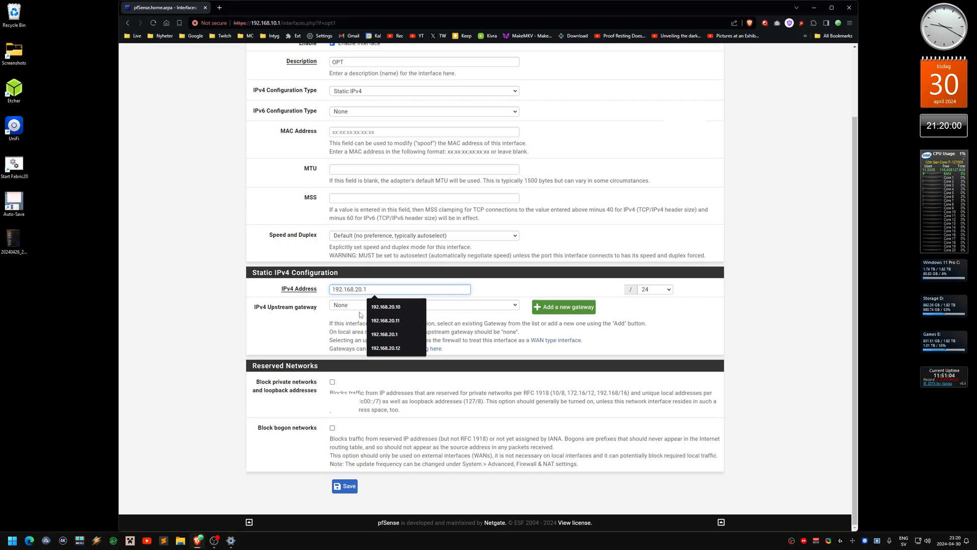
{"action": "left_click", "coordinate": [237, 297]}
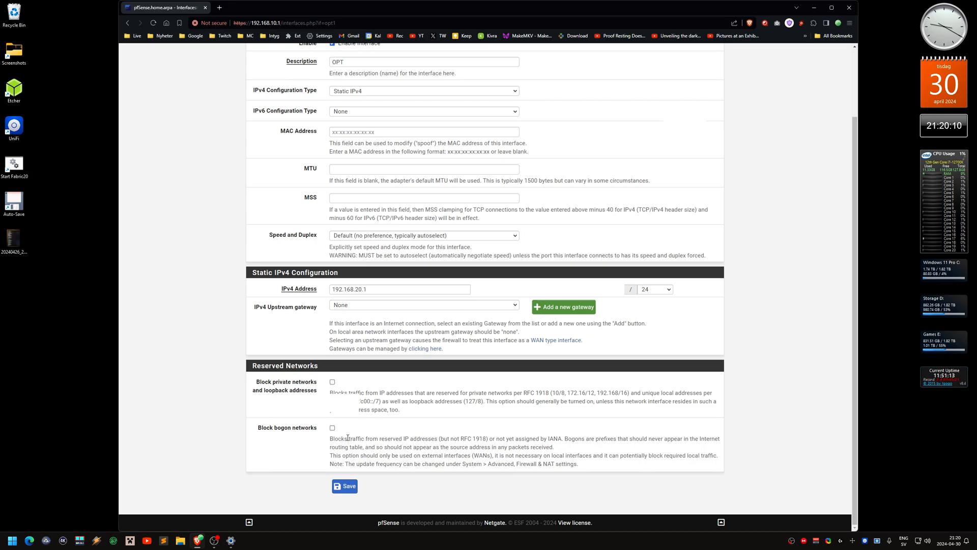
{"action": "left_click", "coordinate": [348, 487]}
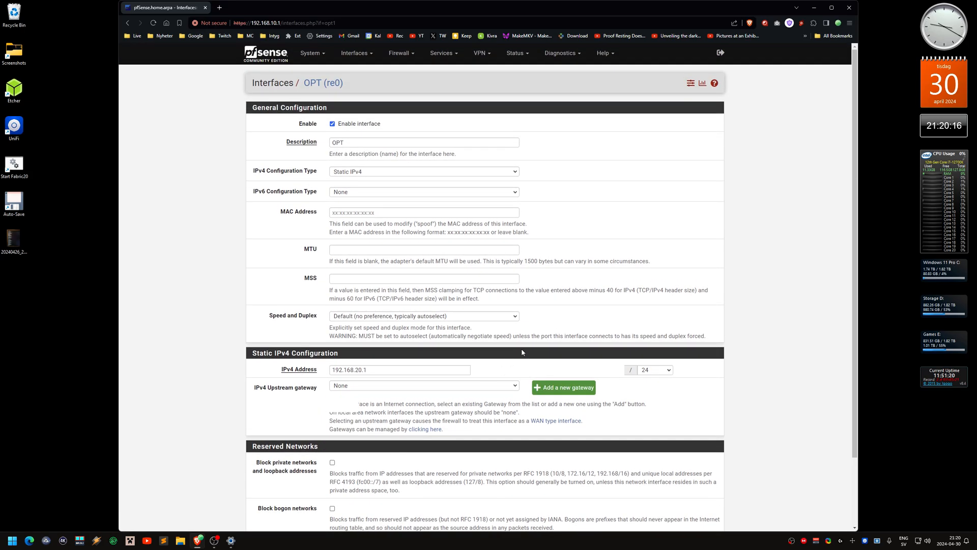
Examine the DHCP server settings for the OPT interface, including its address pool, gateway, lease times and static mappings
{"action": "left_click", "coordinate": [447, 57]}
{"action": "left_click", "coordinate": [464, 110]}
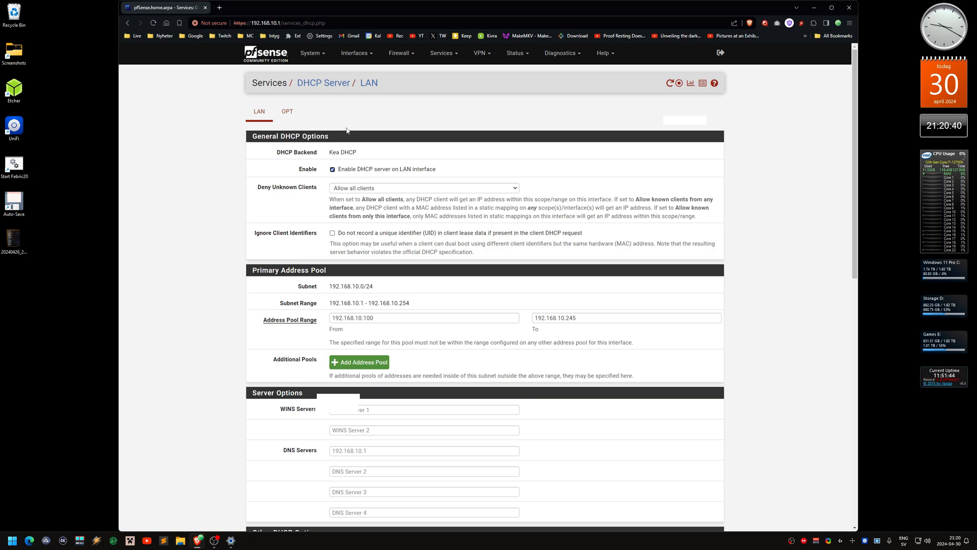
{"action": "left_click", "coordinate": [288, 112]}
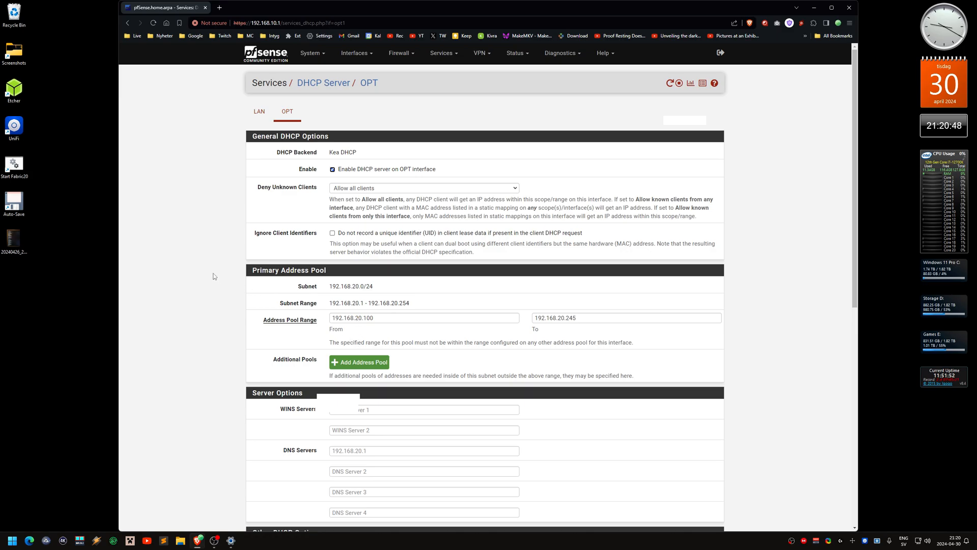
{"action": "scroll", "coordinate": [214, 276], "scroll_direction": "down", "scroll_amount": 7}
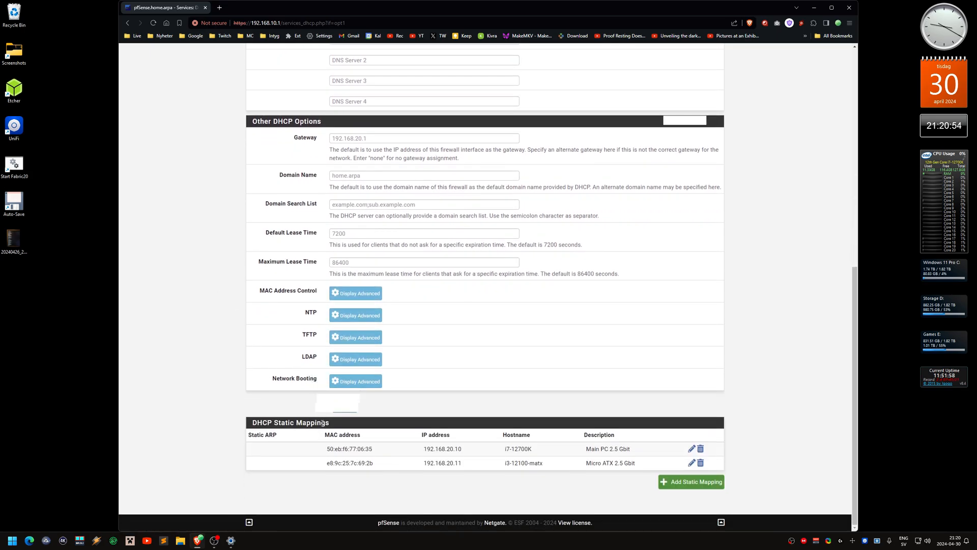
{"action": "scroll", "coordinate": [290, 367], "scroll_direction": "up", "scroll_amount": 1}
{"action": "scroll", "coordinate": [290, 367], "scroll_direction": "up", "scroll_amount": 2}
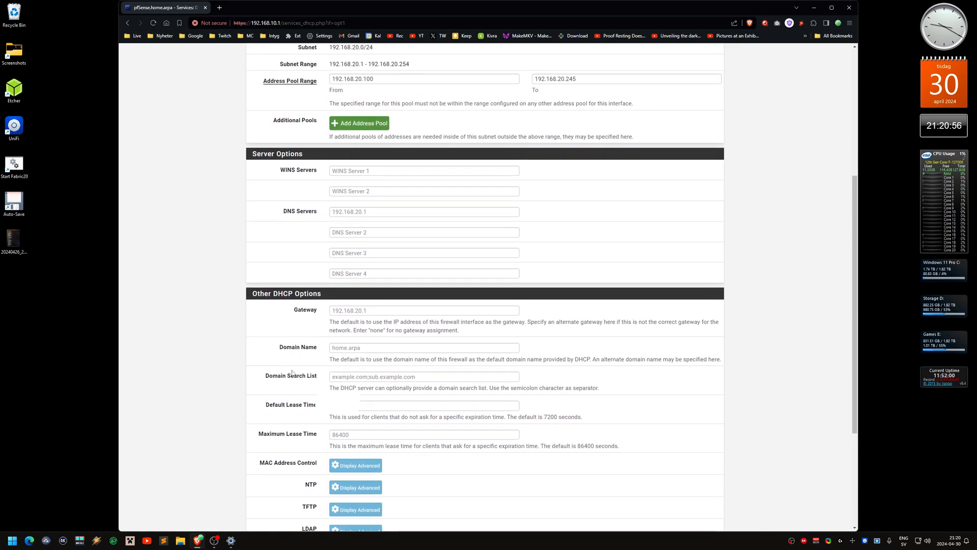
{"action": "scroll", "coordinate": [289, 367], "scroll_direction": "down", "scroll_amount": 4}
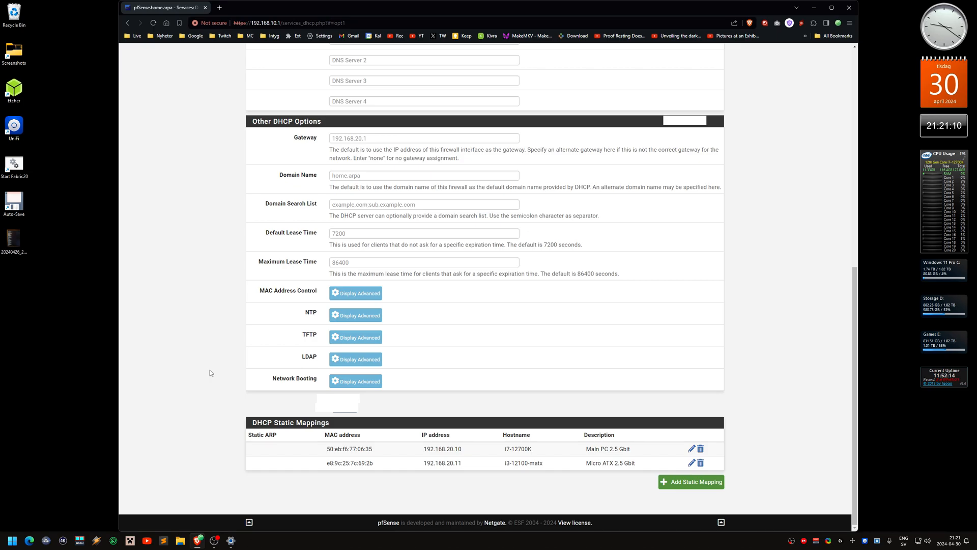
{"action": "scroll", "coordinate": [219, 371], "scroll_direction": "up", "scroll_amount": 5}
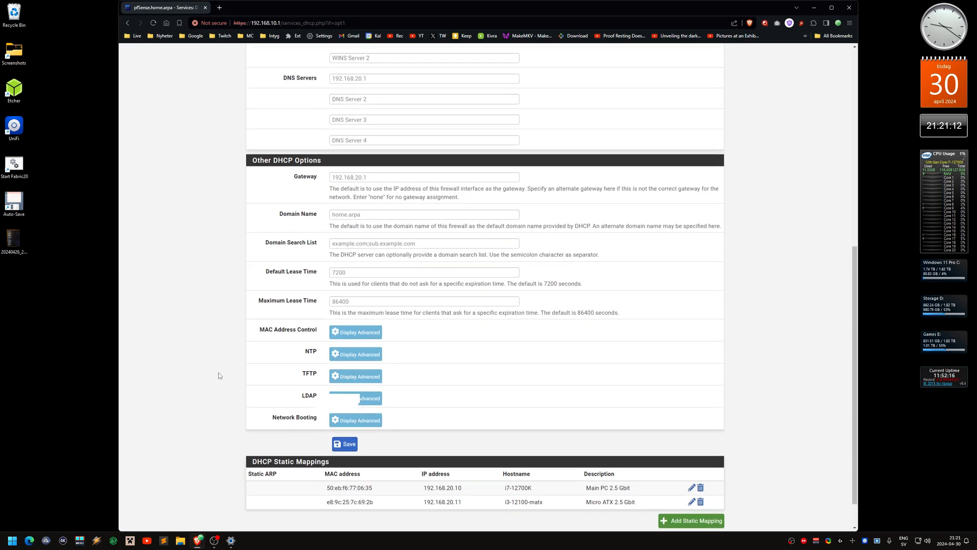
{"action": "scroll", "coordinate": [218, 375], "scroll_direction": "up", "scroll_amount": 2}
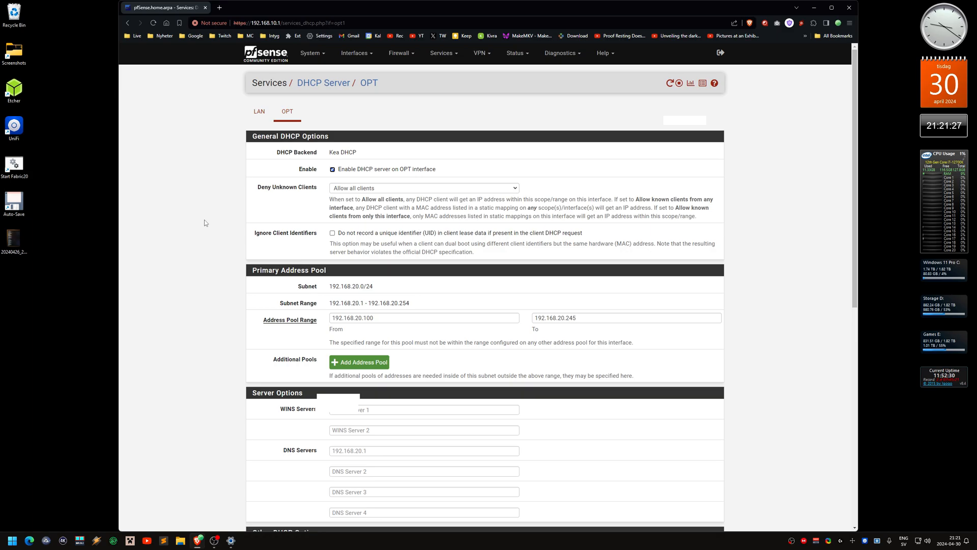
{"action": "right_click", "coordinate": [407, 144]}
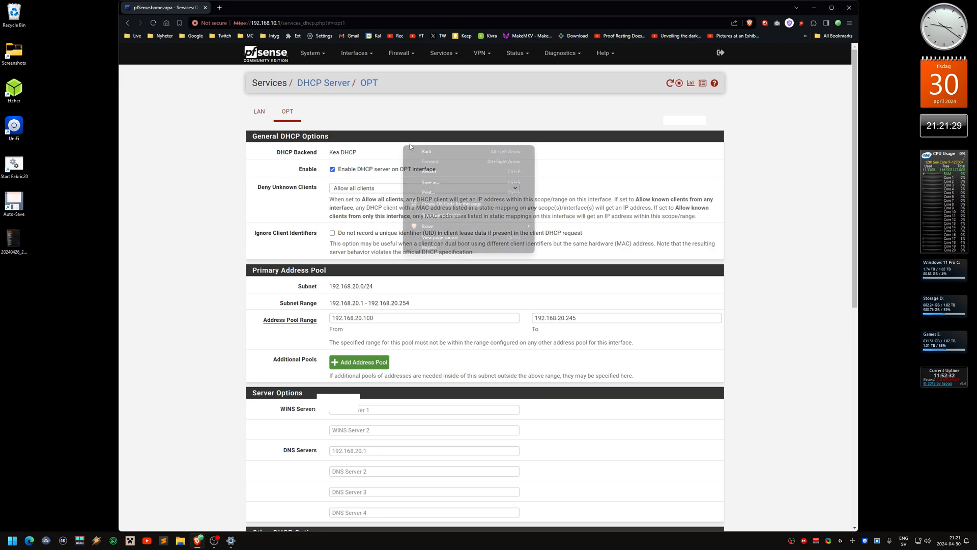
{"action": "left_click", "coordinate": [410, 122]}
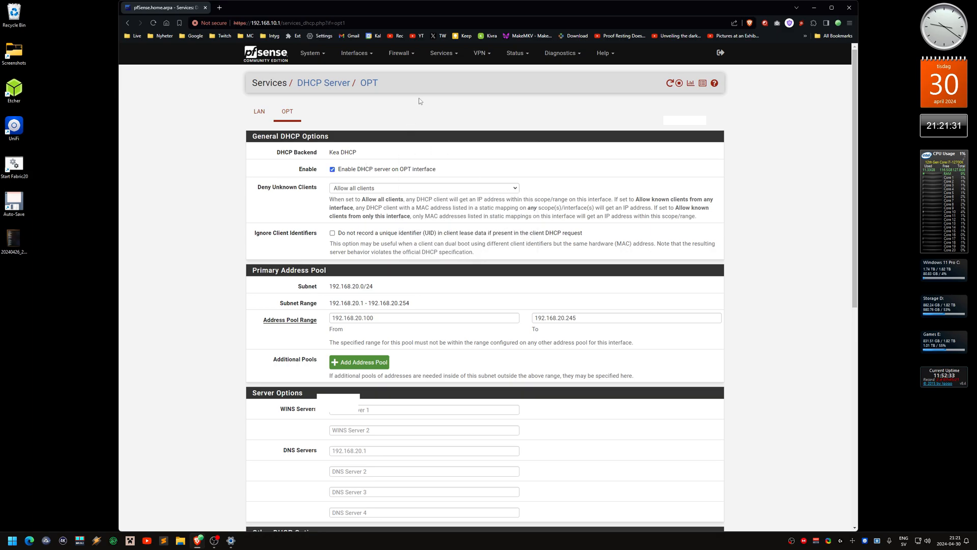
Compare the firewall rules of the LAN interface with those of the OPT interface
{"action": "left_click", "coordinate": [400, 54]}
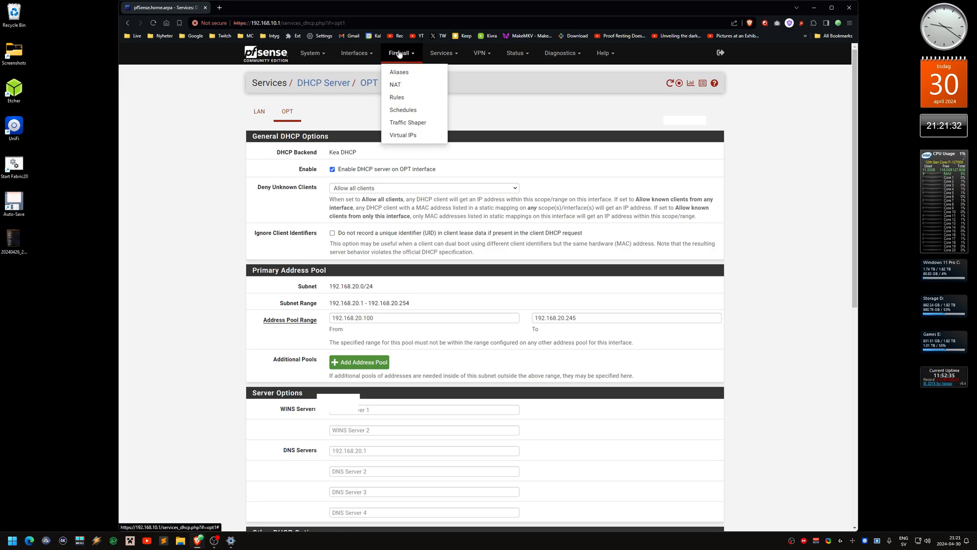
{"action": "left_click", "coordinate": [420, 98]}
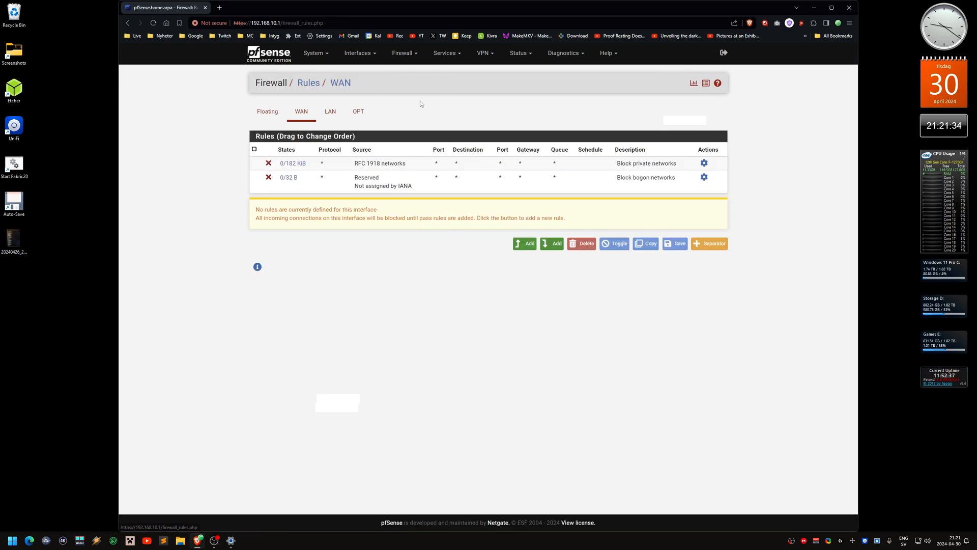
{"action": "left_click", "coordinate": [331, 114]}
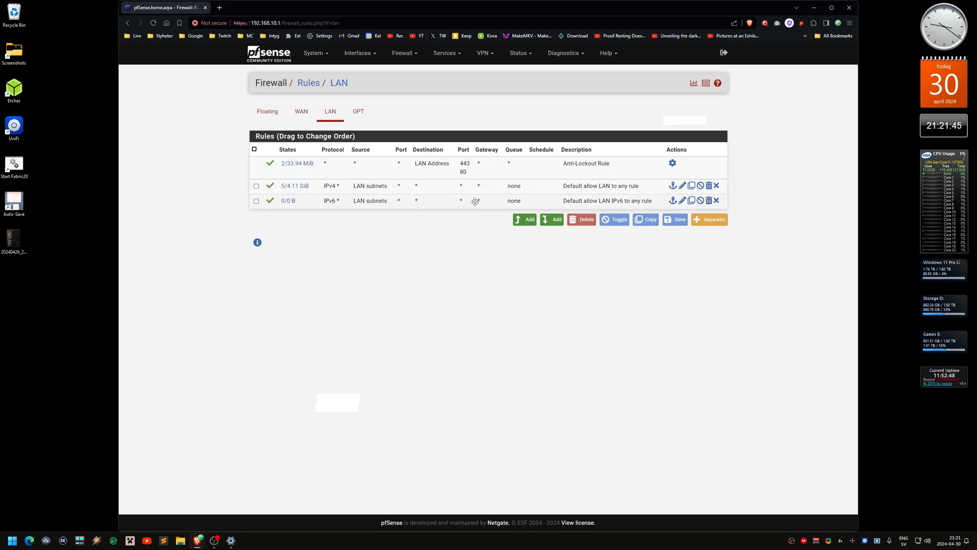
{"action": "left_click", "coordinate": [362, 115]}
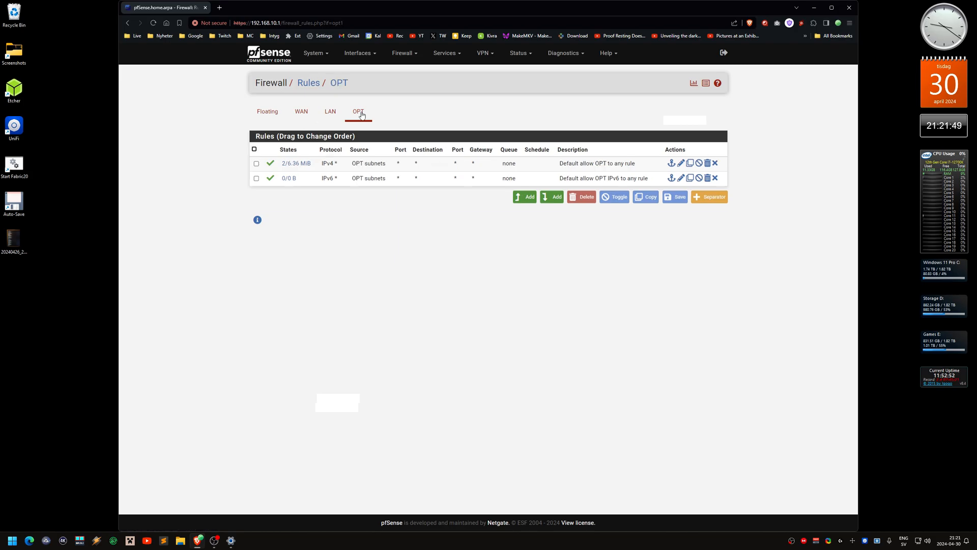
{"action": "left_click", "coordinate": [330, 113]}
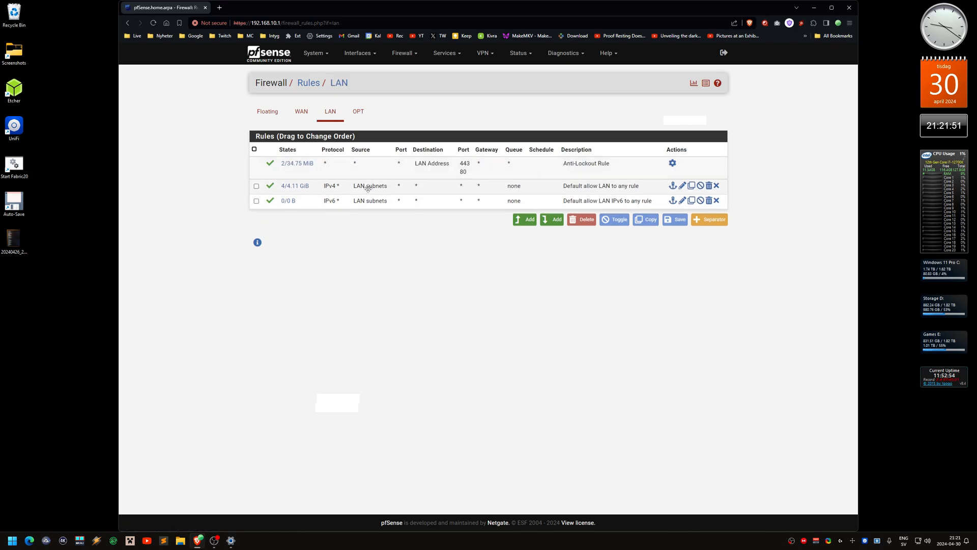
{"action": "left_click", "coordinate": [358, 113]}
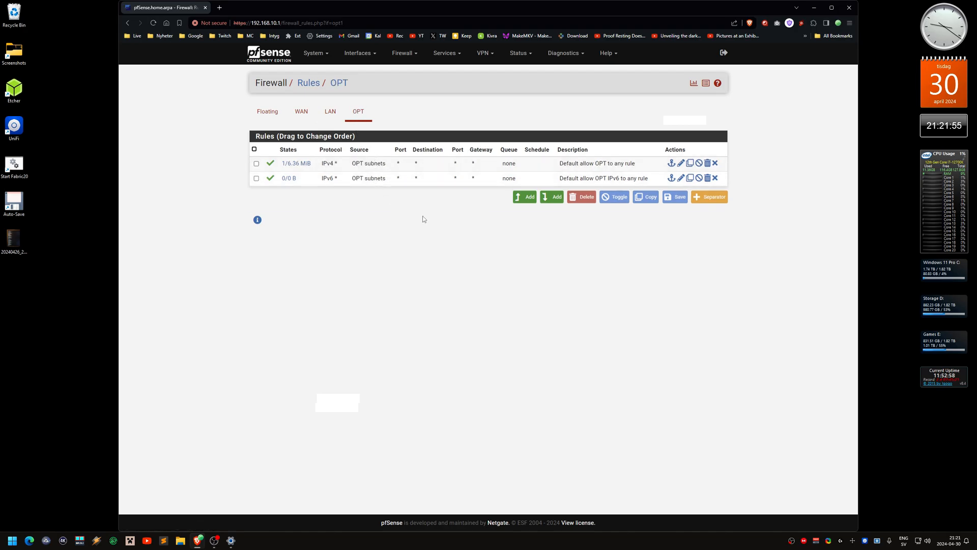
Edit the IPv4 "Default allow OPT to any rule", try WAN subnets, set its destination back to Any, save it and apply the changes
{"action": "left_click", "coordinate": [681, 163]}
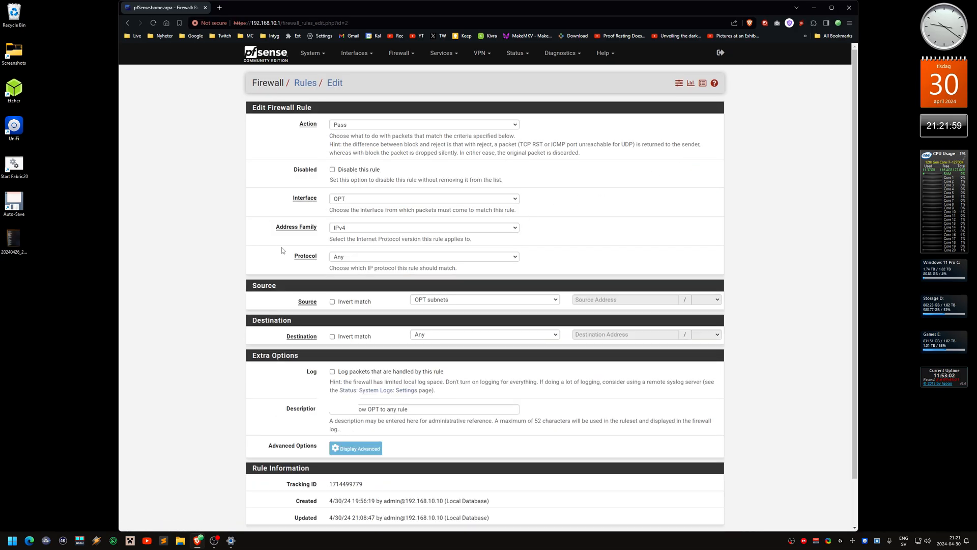
{"action": "scroll", "coordinate": [225, 268], "scroll_direction": "down", "scroll_amount": 1}
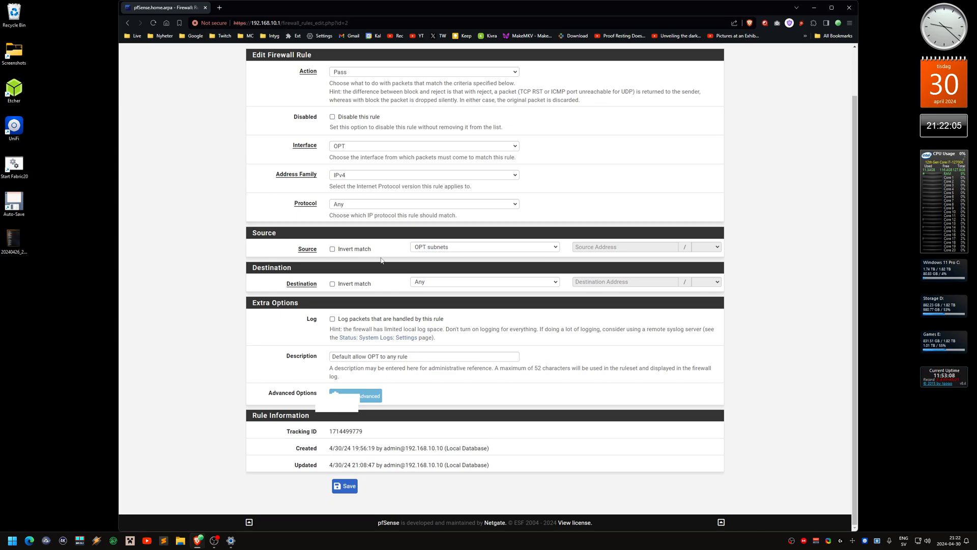
{"action": "left_click", "coordinate": [443, 284]}
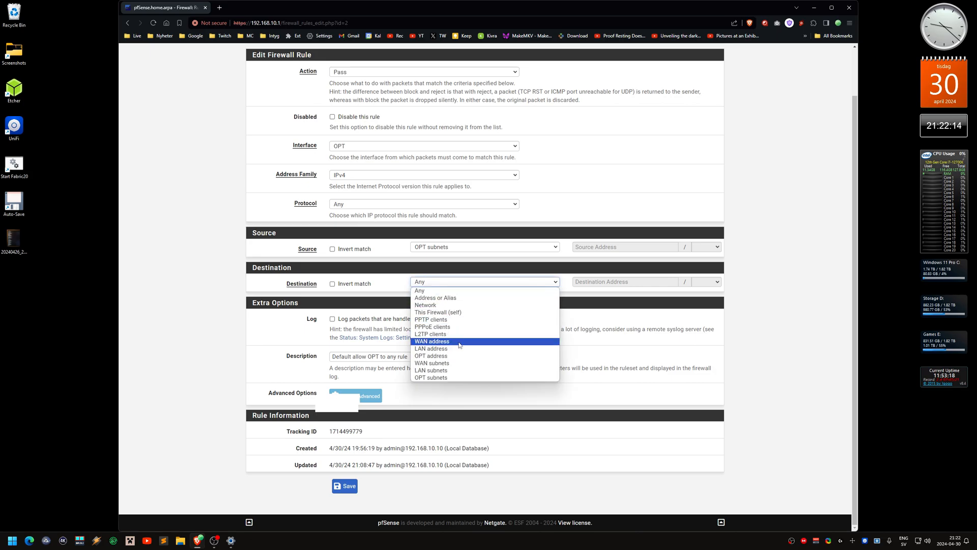
{"action": "left_click", "coordinate": [460, 363]}
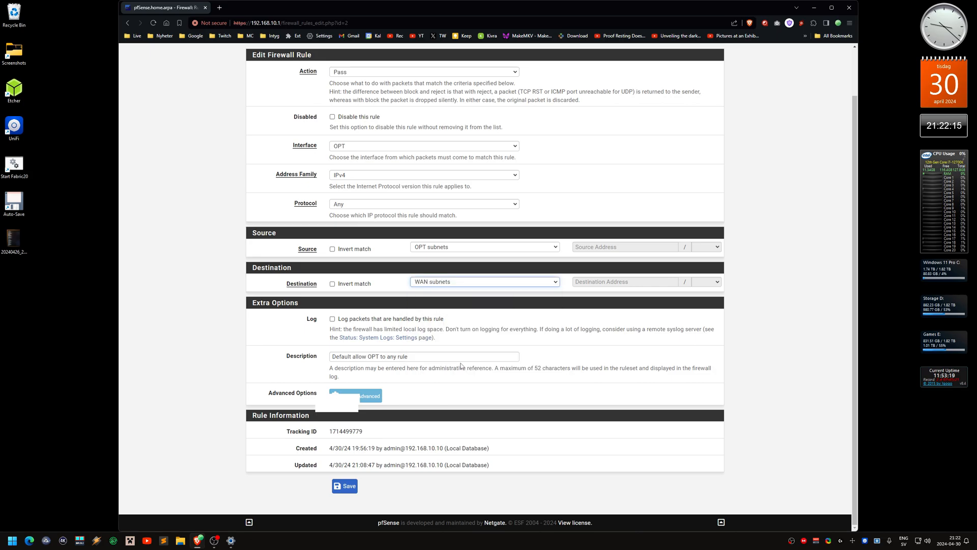
{"action": "left_click", "coordinate": [457, 285]}
{"action": "left_click", "coordinate": [456, 292]}
{"action": "left_click", "coordinate": [345, 487]}
{"action": "left_click", "coordinate": [695, 116]}
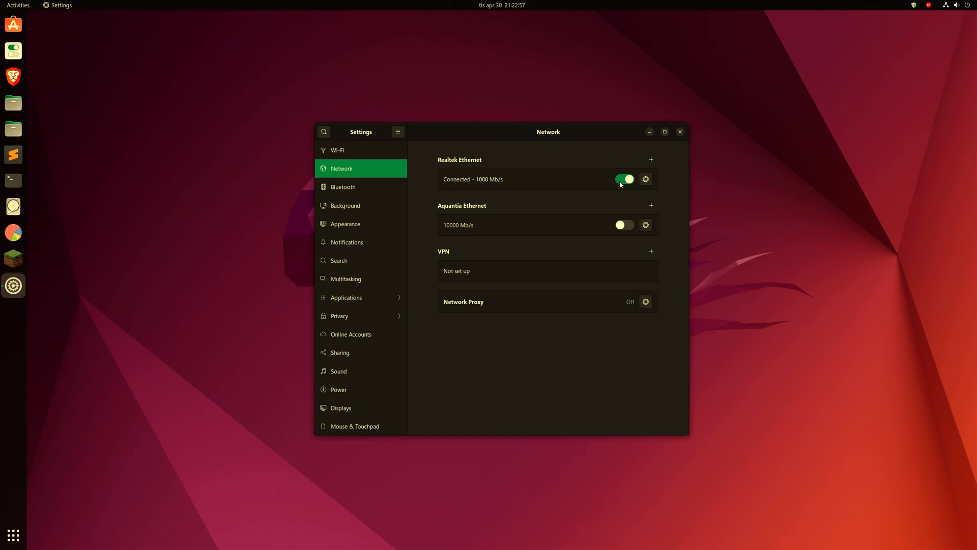
Check the Realtek Ethernet connection's details on the Ubuntu machine and open YouTube in Brave to test internet access
{"action": "left_click", "coordinate": [645, 179]}
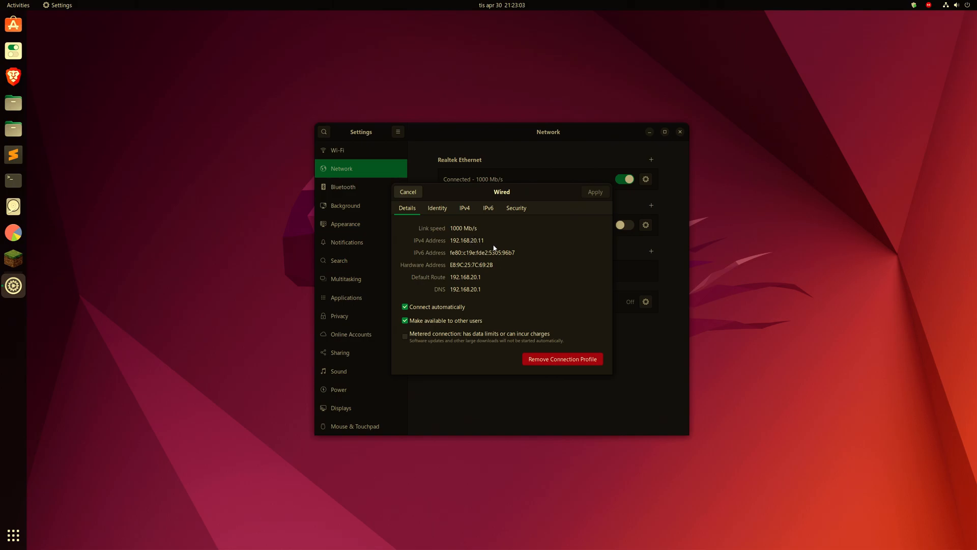
{"action": "left_click", "coordinate": [409, 192]}
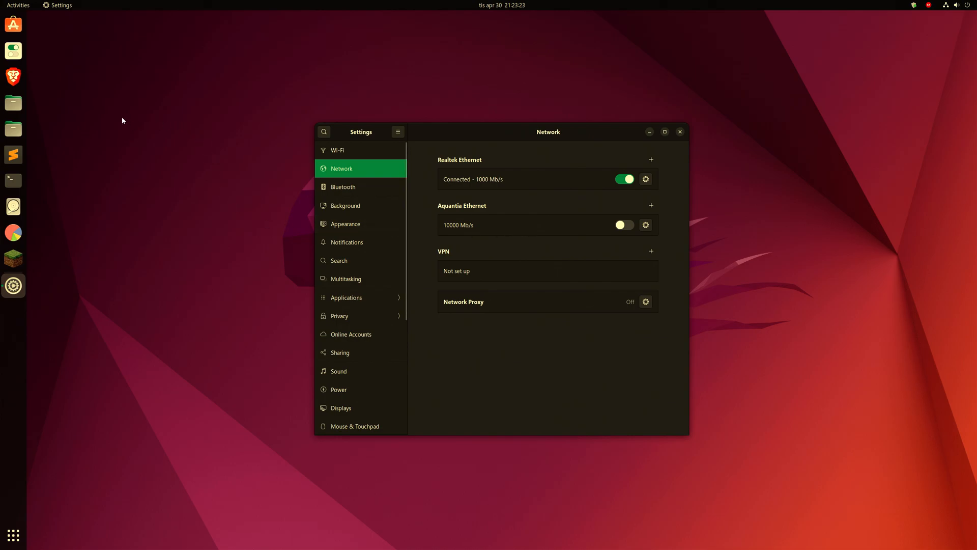
{"action": "left_click", "coordinate": [13, 78]}
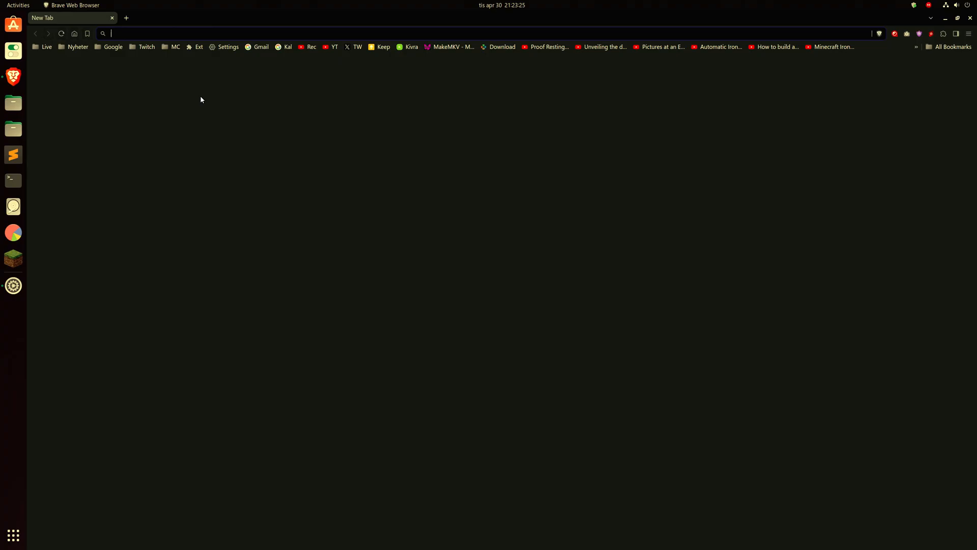
{"action": "left_click", "coordinate": [332, 47]}
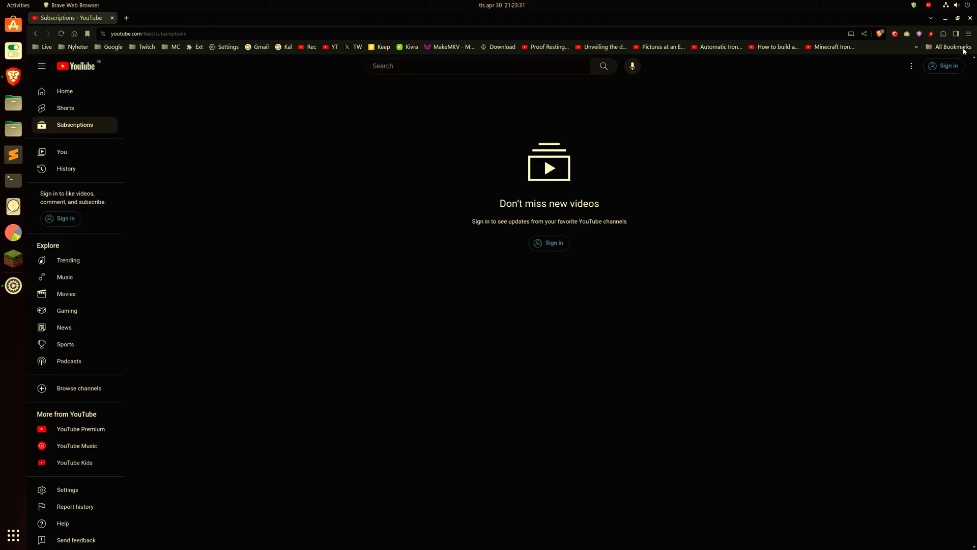
Close the browser on the Ubuntu machine and review the Ethernet adapters in the Windows advanced network settings, closing Settings when finished
{"action": "left_click", "coordinate": [970, 18]}
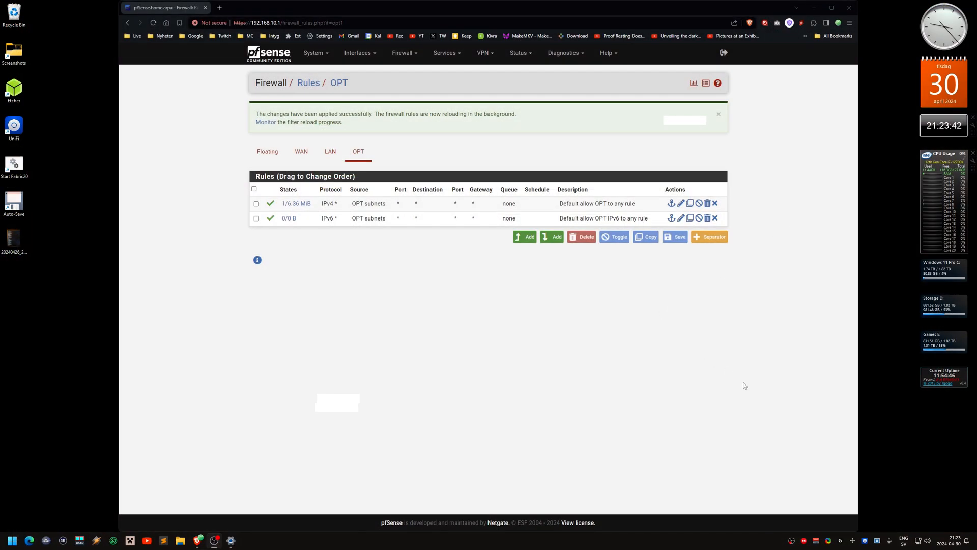
{"action": "left_click", "coordinate": [231, 540]}
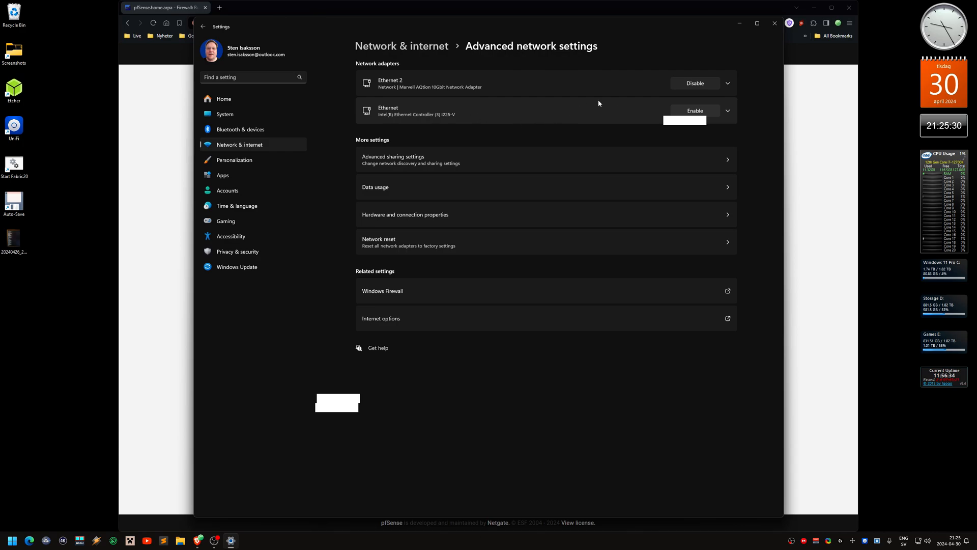
{"action": "left_click", "coordinate": [774, 23]}
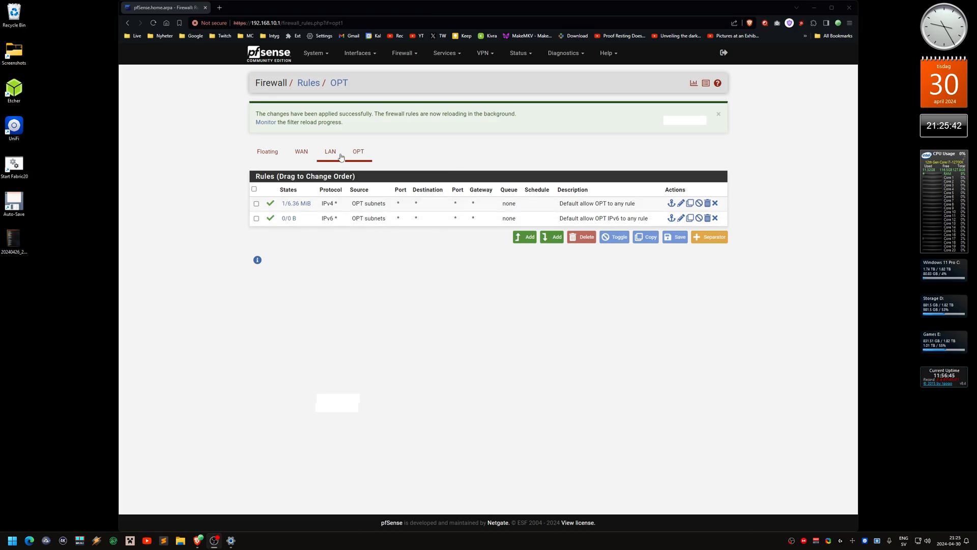
Review the network port assignments of the WAN, LAN and OPT interfaces in pfSense and return to the dashboard
{"action": "left_click", "coordinate": [358, 53]}
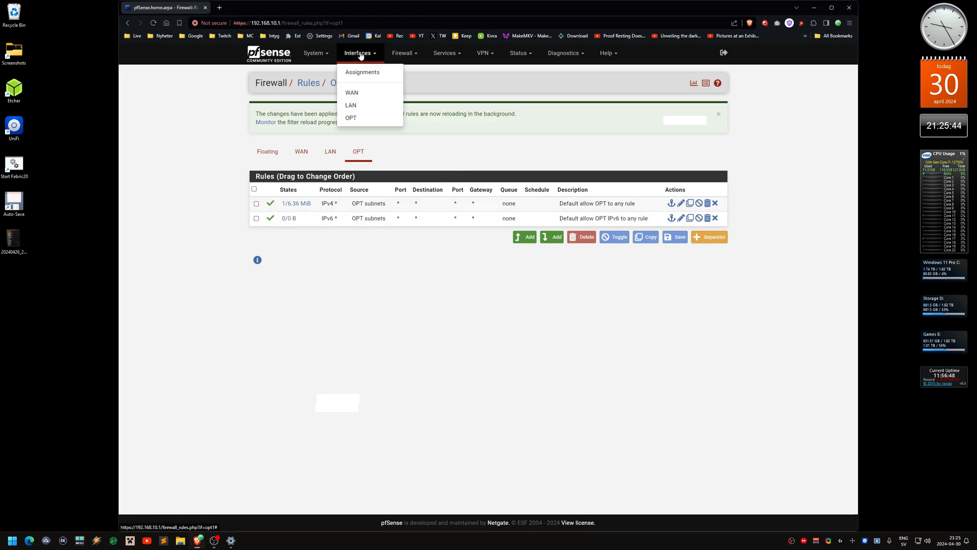
{"action": "left_click", "coordinate": [360, 70]}
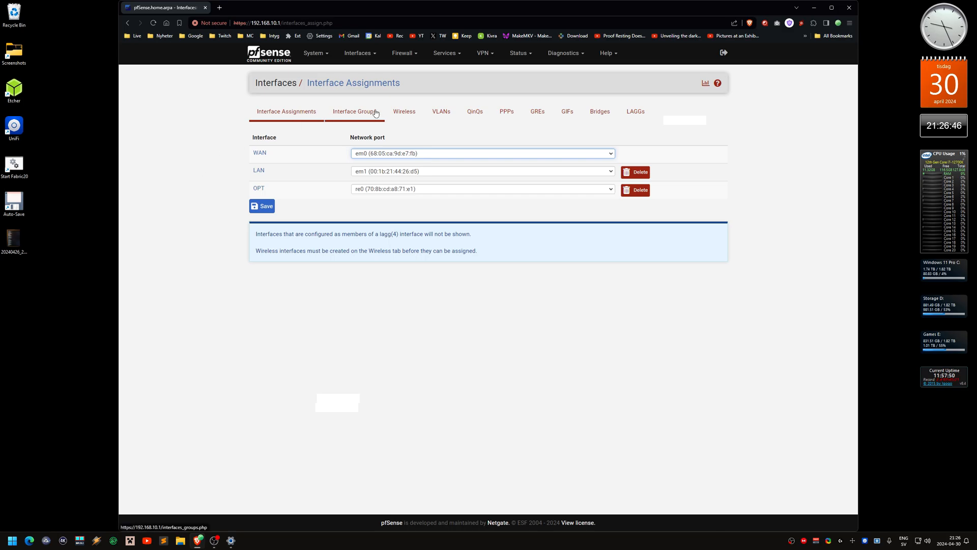
{"action": "left_click", "coordinate": [270, 56]}
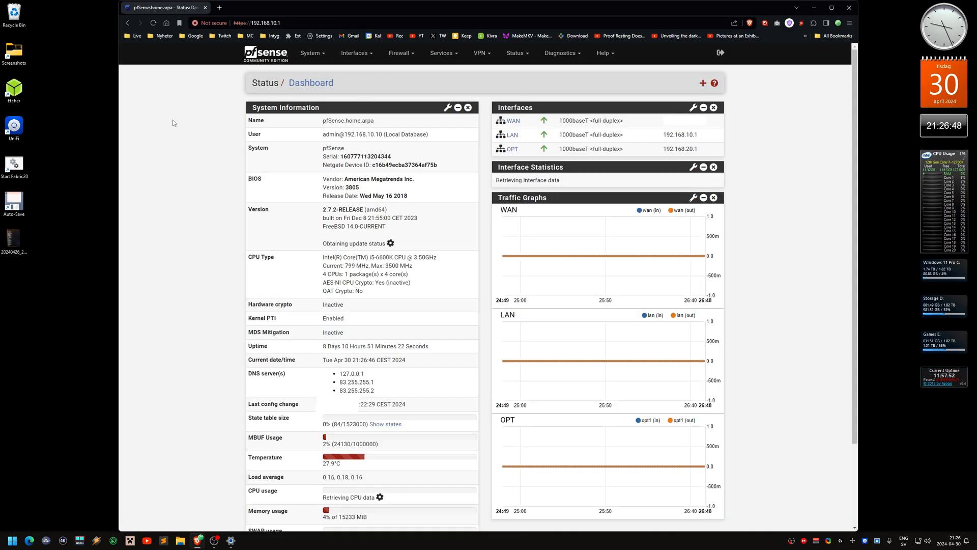